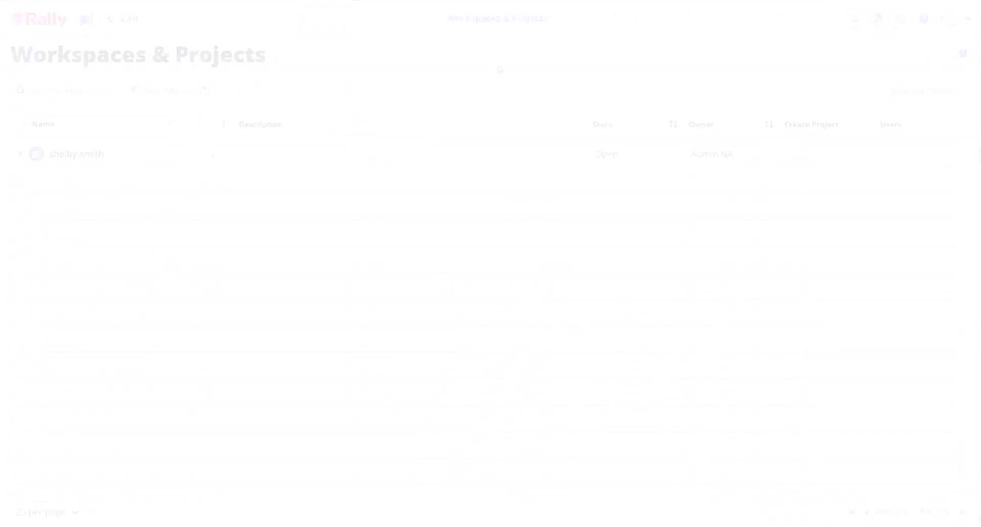
Open the Online Store project from the workspace's project tree and view its child projects and users.
left_click(20, 154)
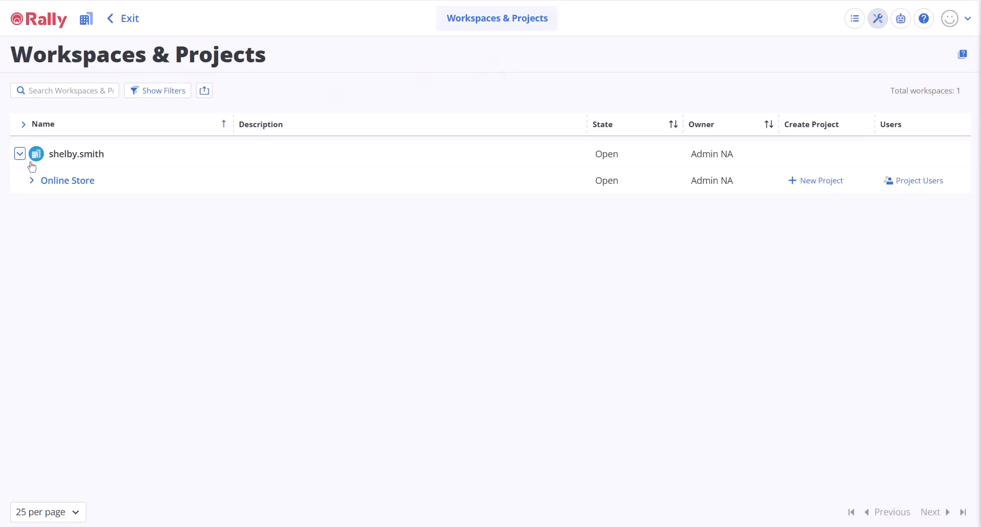
left_click(61, 183)
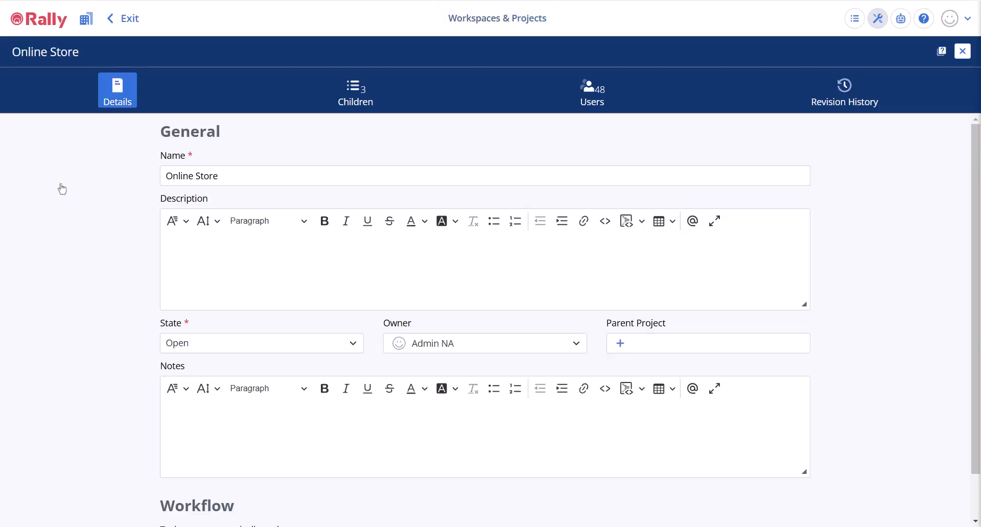
left_click(356, 94)
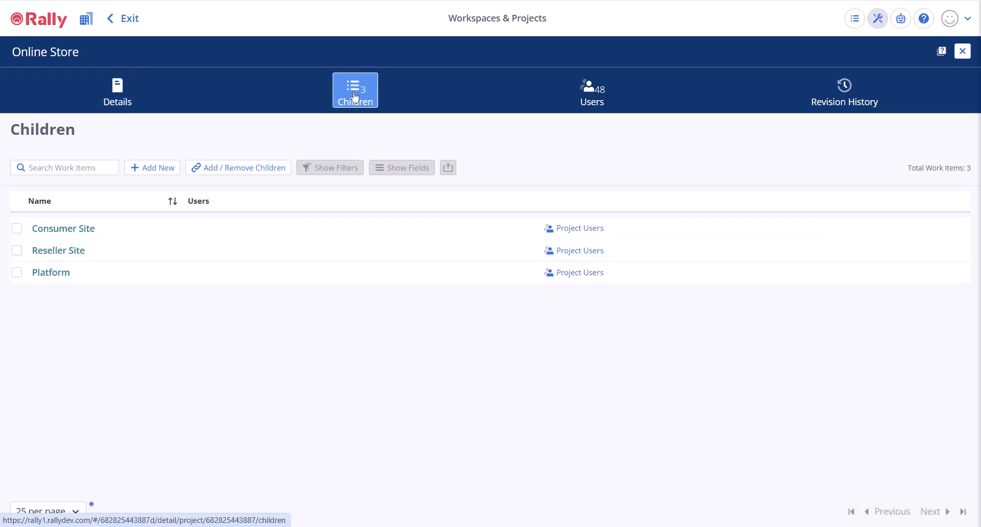
left_click(593, 96)
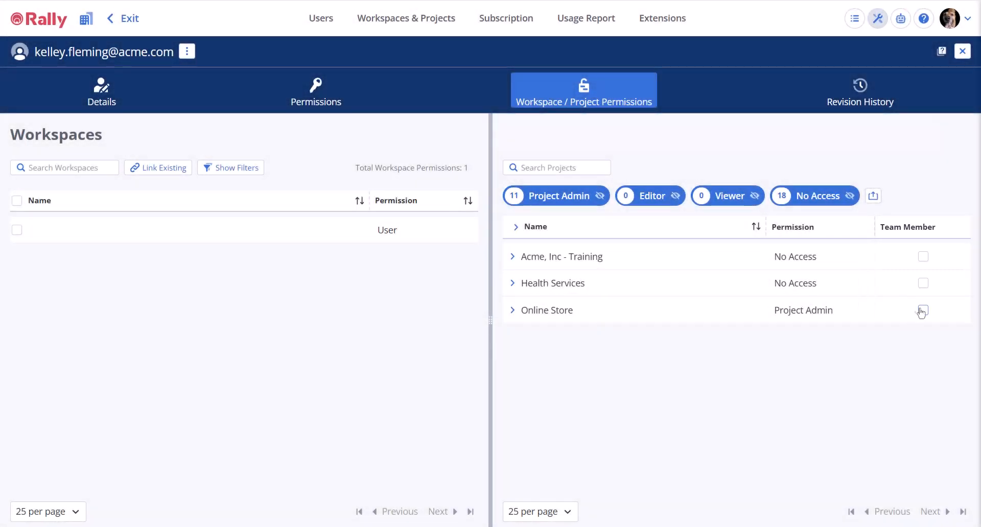
Mark the Project Admin user as a team member of Online Store in their project permissions and in the project's user list.
left_click(923, 311)
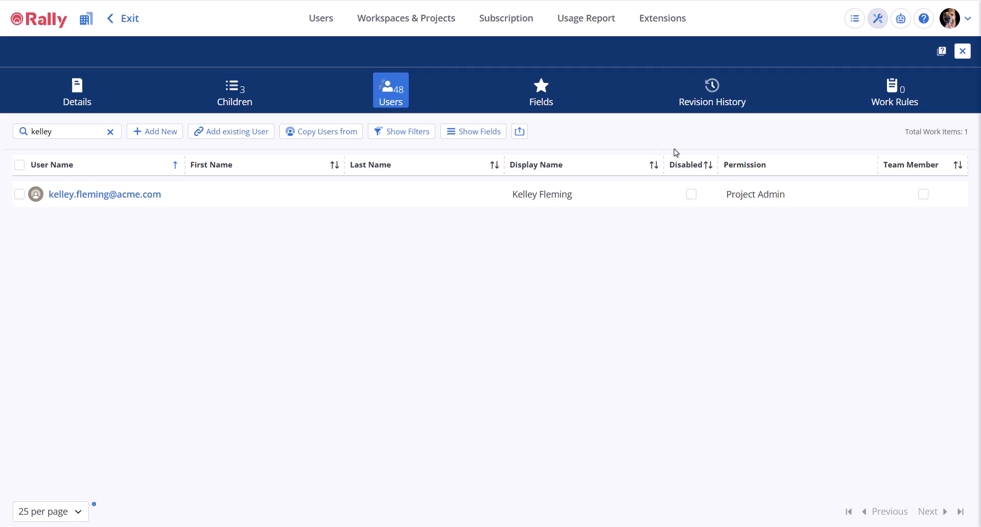
left_click(923, 193)
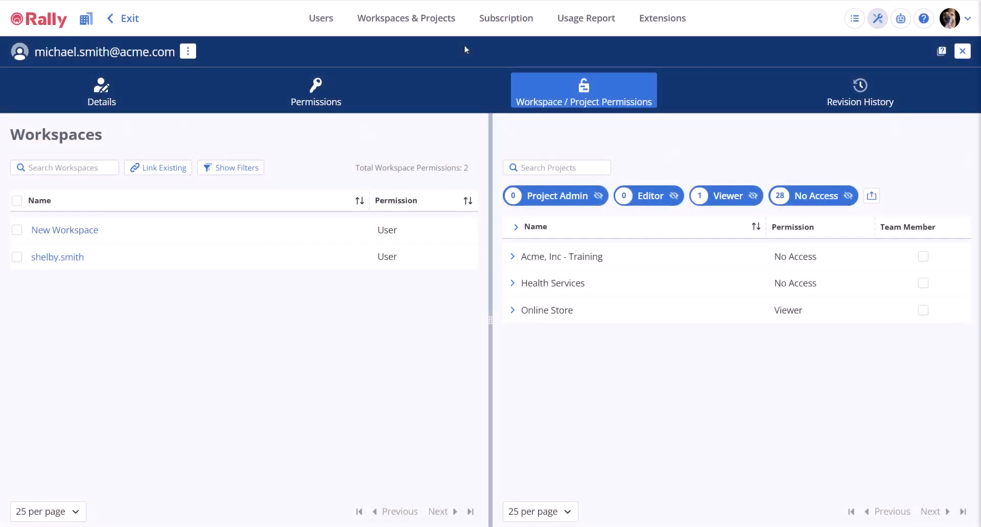
Set the Viewer user's permission on Online Store to Editor and save the change.
left_click(809, 313)
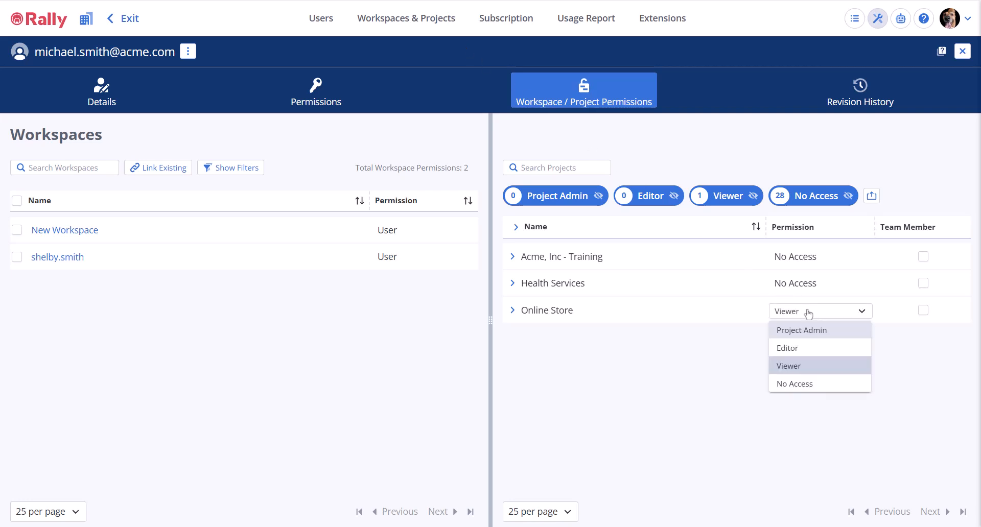
left_click(808, 349)
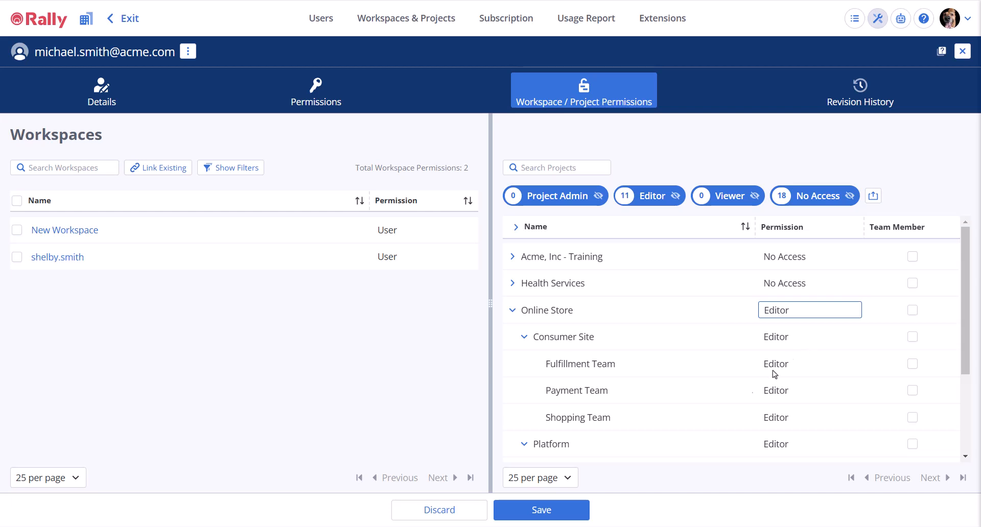
left_click(571, 511)
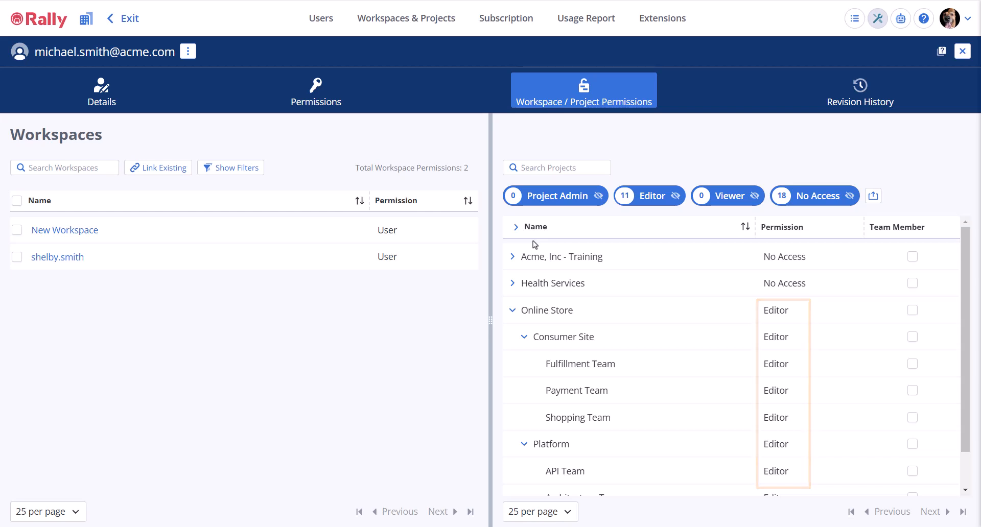
Mark the user as a team member of Consumer Site and set that project's permission to Viewer.
left_click(912, 337)
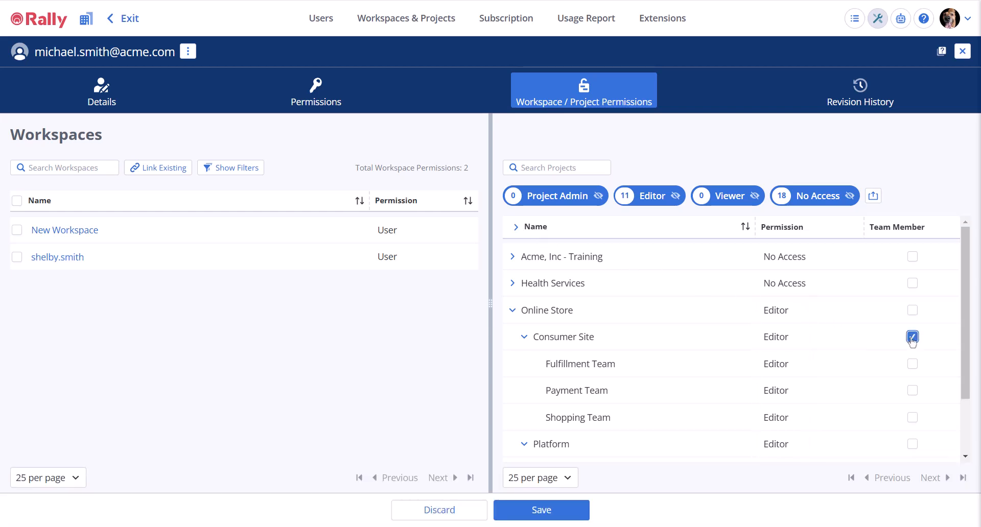
left_click(808, 342)
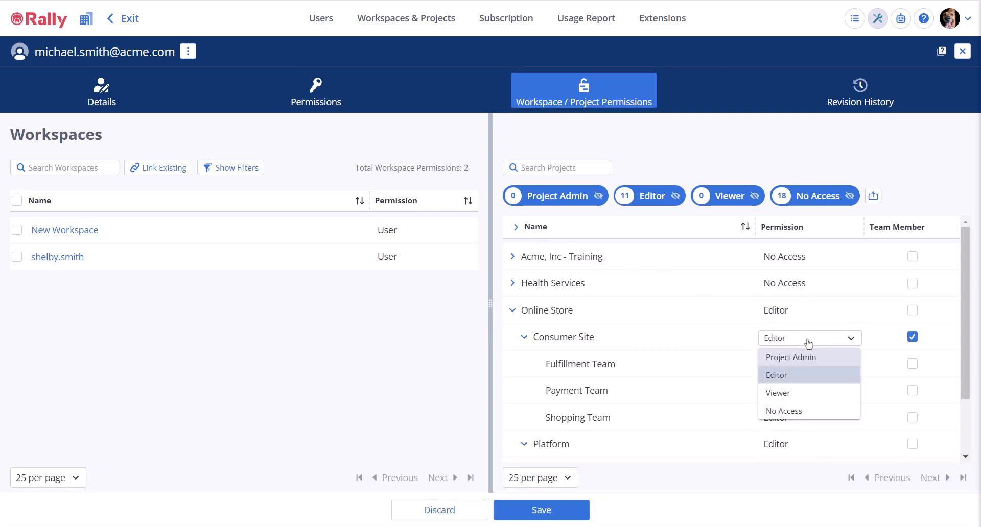
left_click(806, 393)
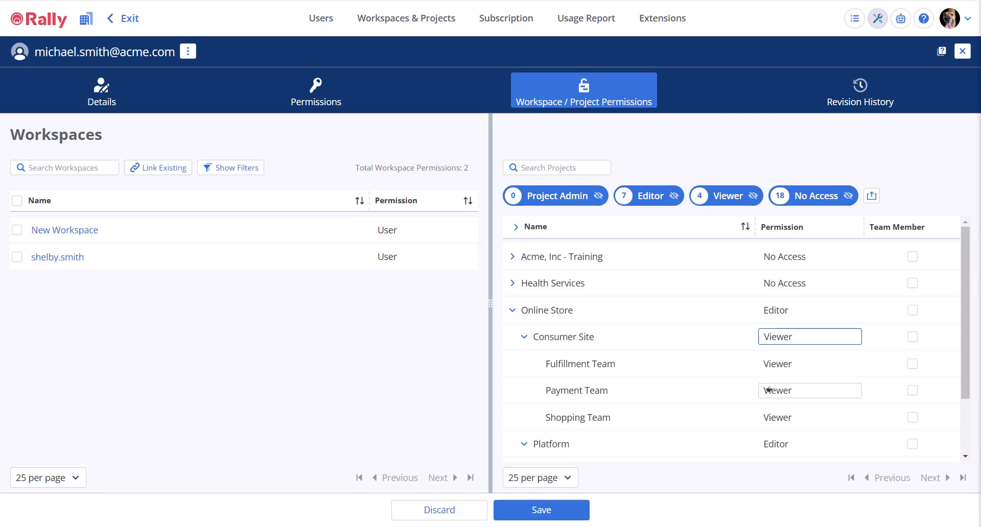
Set the user's permission on Consumer Site back to Editor.
left_click(804, 341)
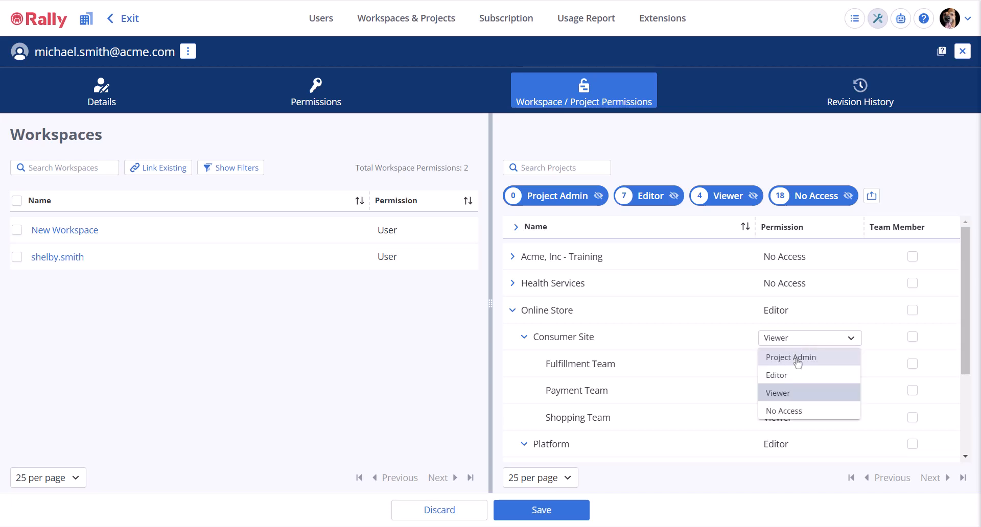
left_click(797, 376)
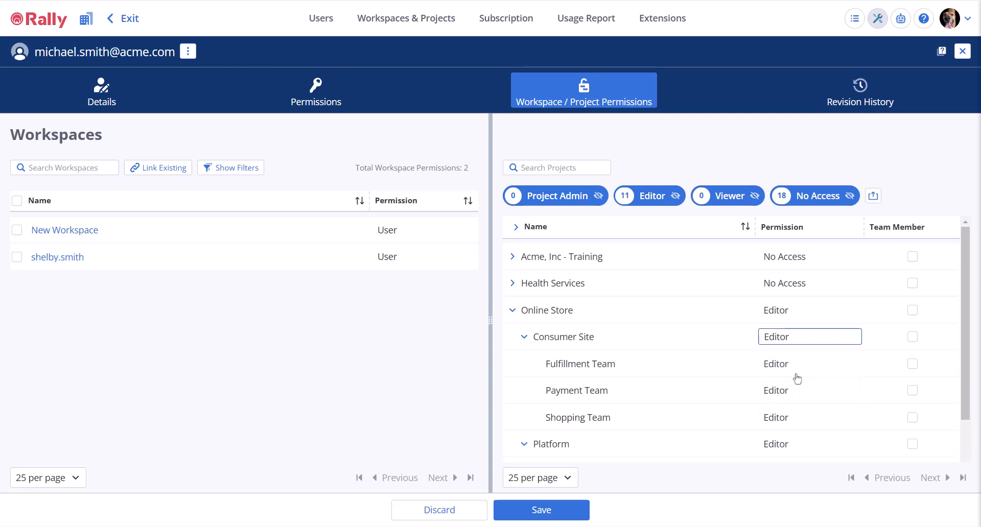
Mark the user as a team member of Online Store, Consumer Site and Fulfillment Team.
left_click(912, 311)
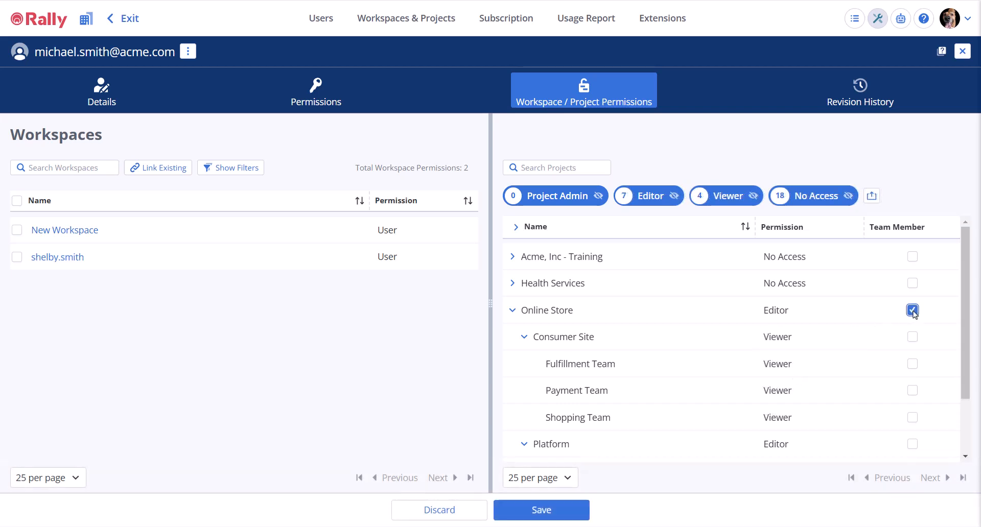
left_click(913, 337)
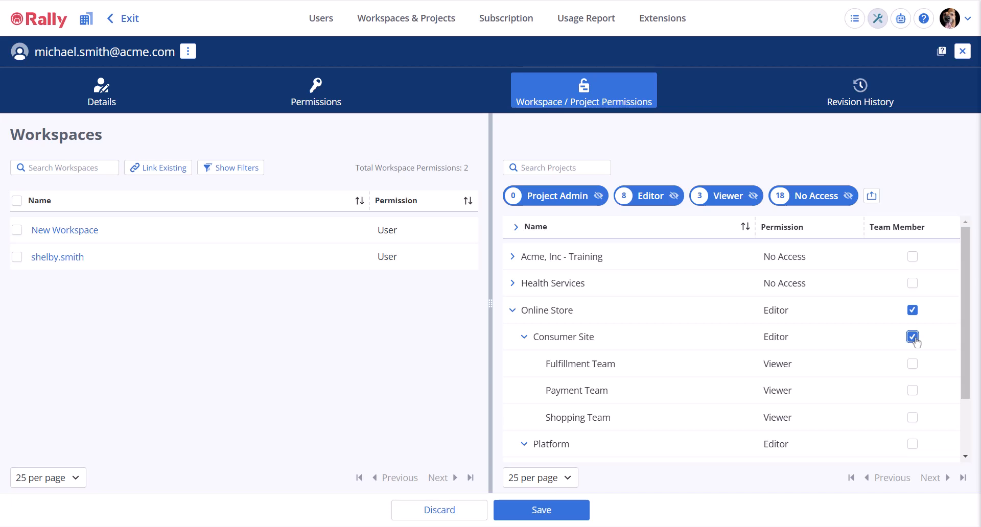
left_click(912, 364)
Set the user's permission on Online Store to No Access.
left_click(832, 316)
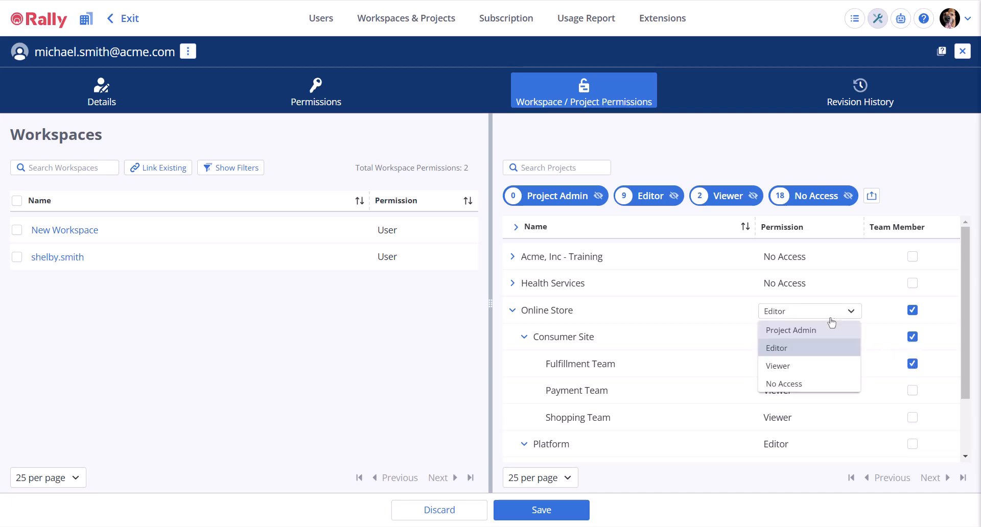
left_click(812, 384)
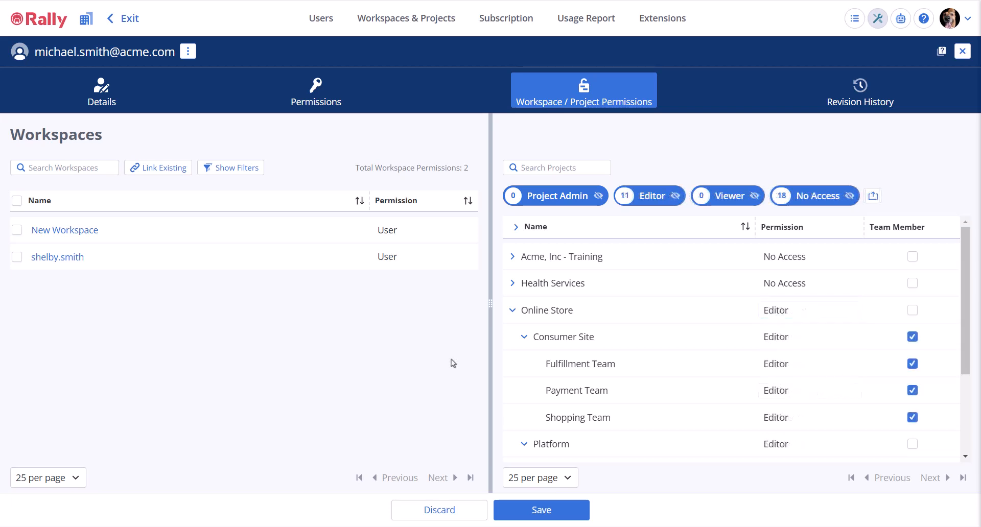
Mark the user as a team member of Consumer Site, Fulfillment Team, Payment Team and Shopping Team.
left_click(913, 337)
left_click(913, 364)
left_click(913, 391)
left_click(913, 418)
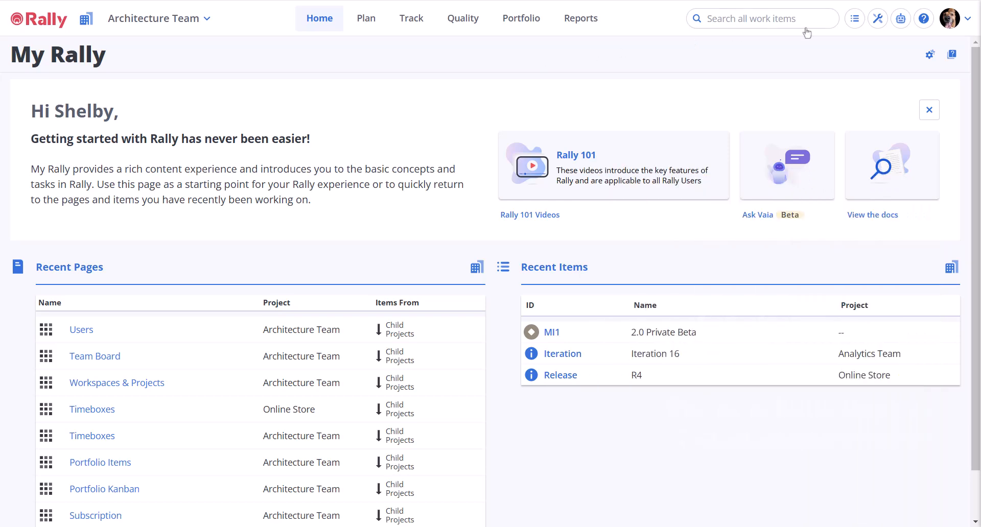
Go to the user administration in setup and open the detailed form for creating a new user.
left_click(877, 22)
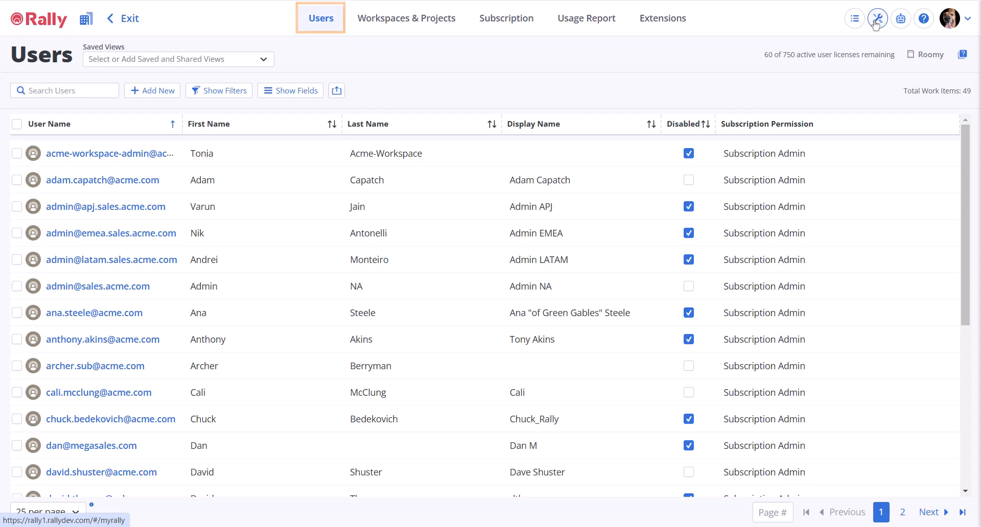
left_click(171, 95)
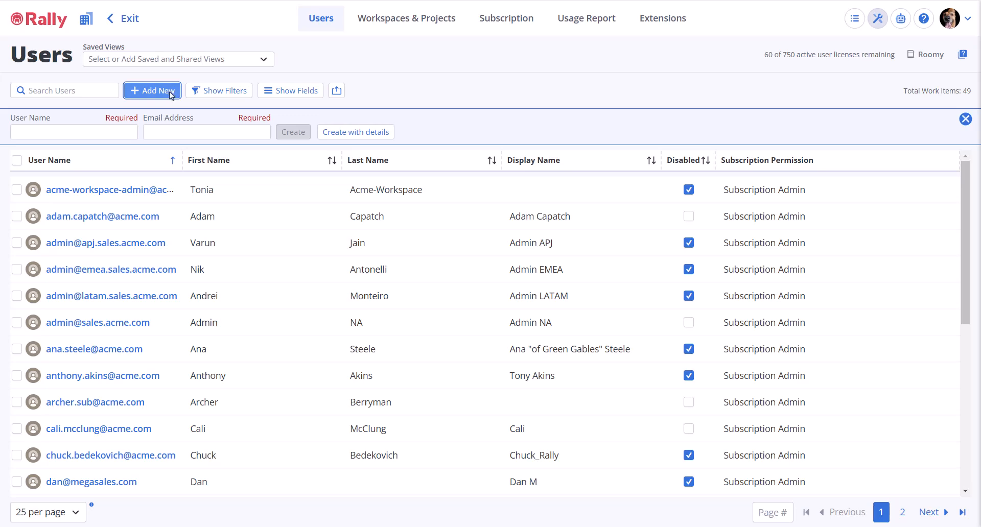
left_click(120, 129)
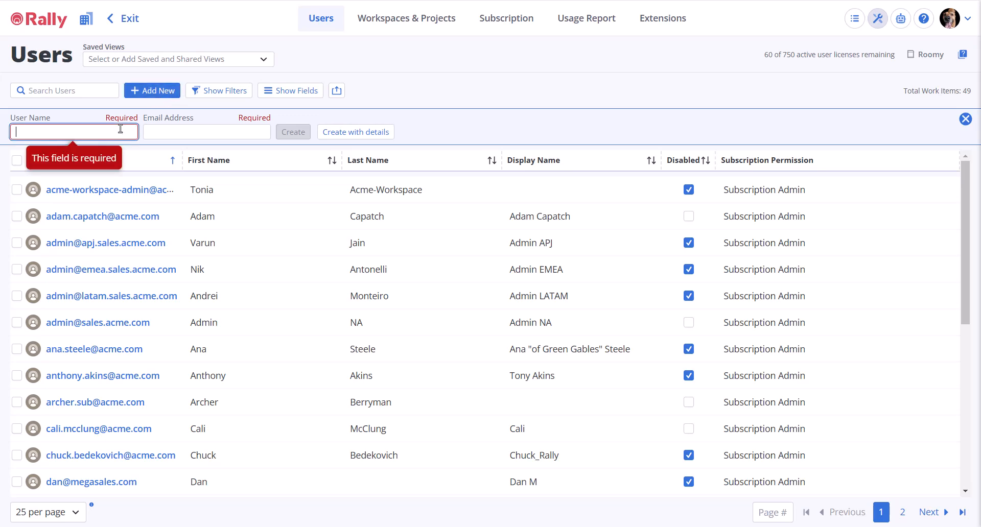
left_click(341, 137)
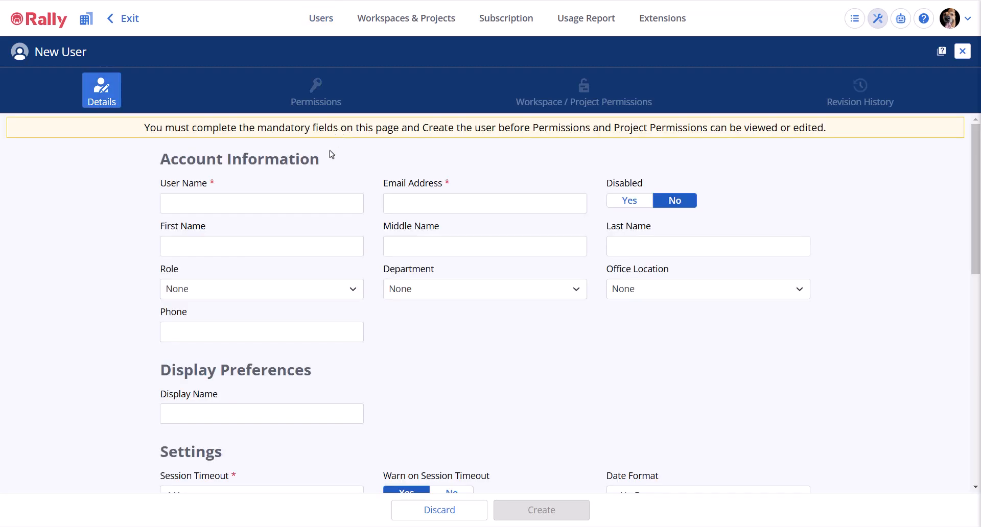
Paste the new user's e-mail address into both the User Name and Email Address fields.
left_click(306, 208)
key("ctrl+v")
left_click(432, 205)
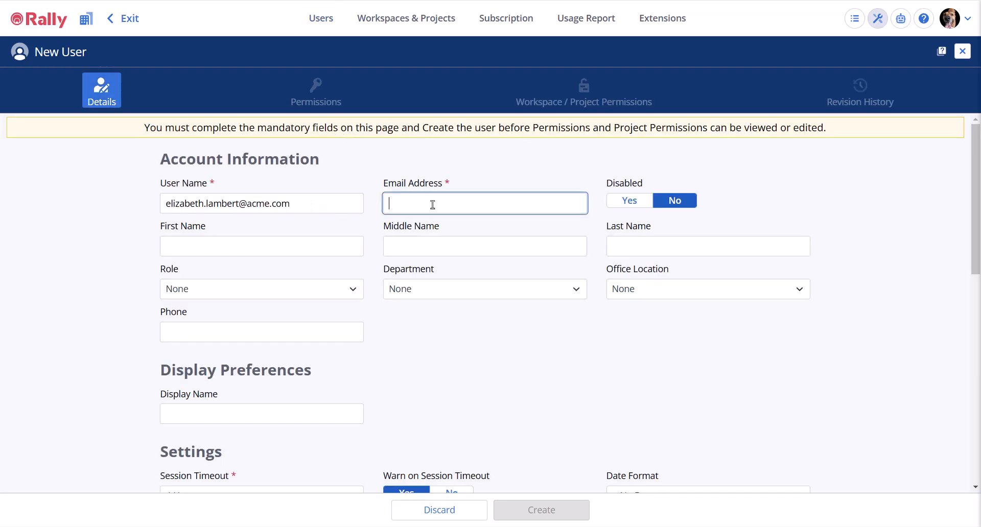
key("ctrl+v")
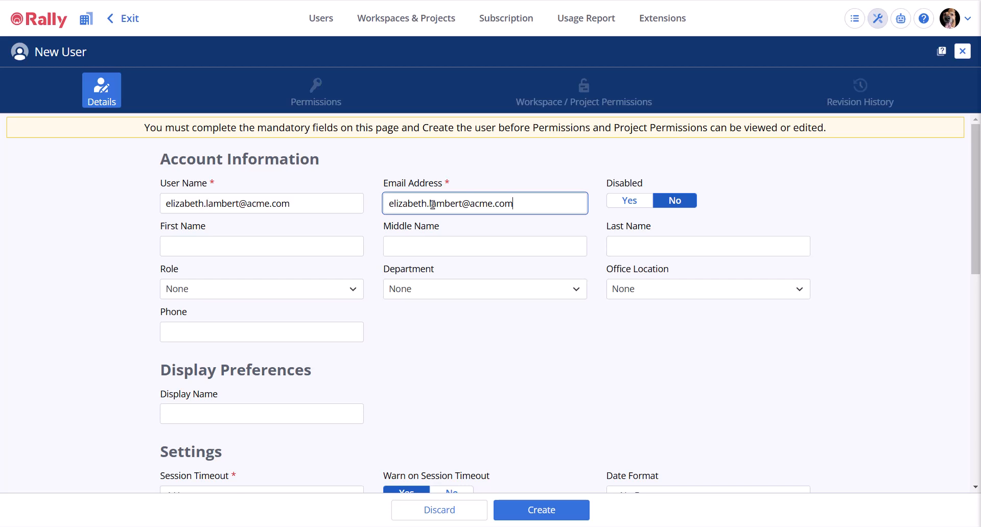
Set the new user's role to Developer and look through the Department and Office Location options, leaving both at None.
left_click(353, 295)
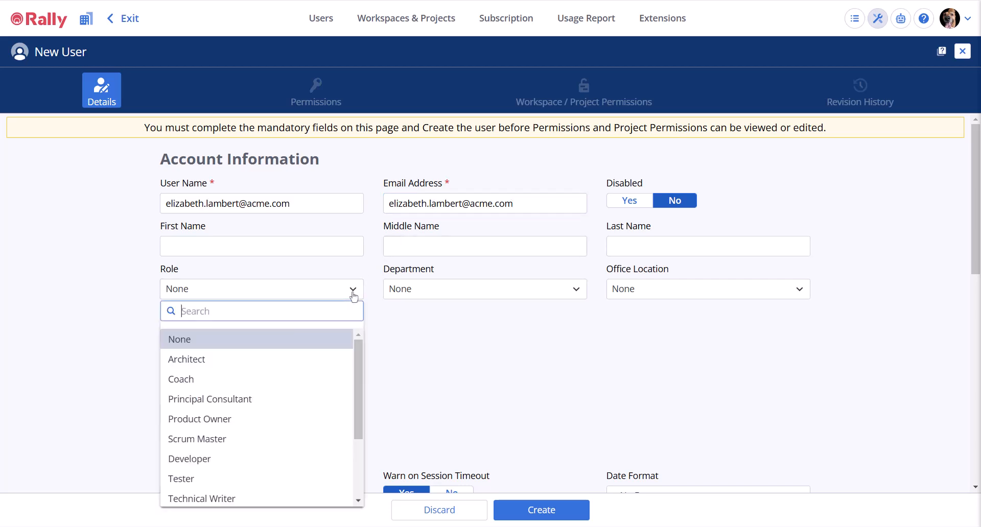
left_click(312, 459)
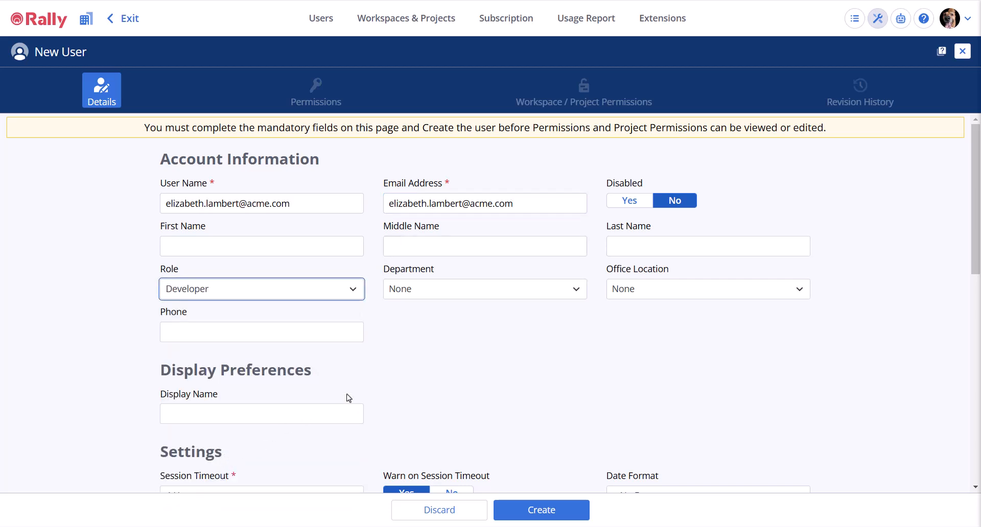
left_click(558, 294)
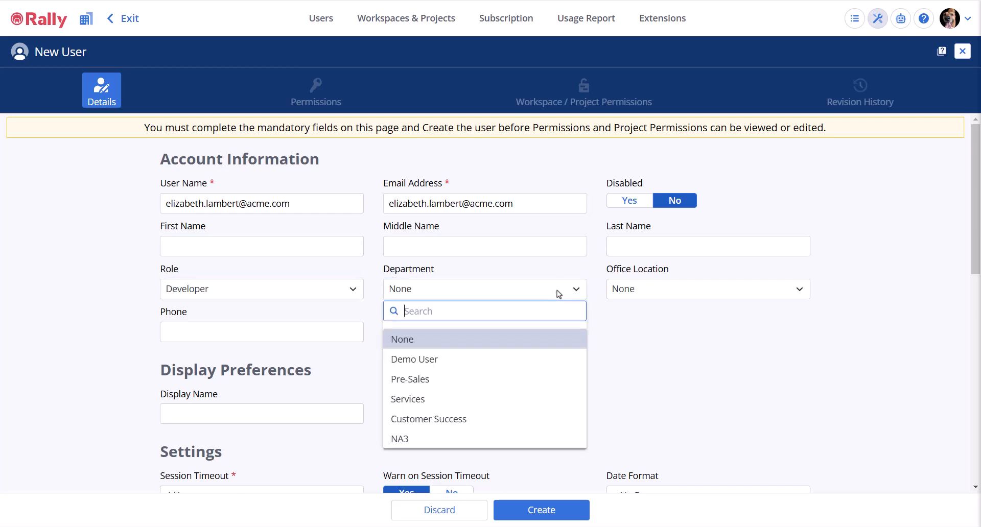
left_click(799, 295)
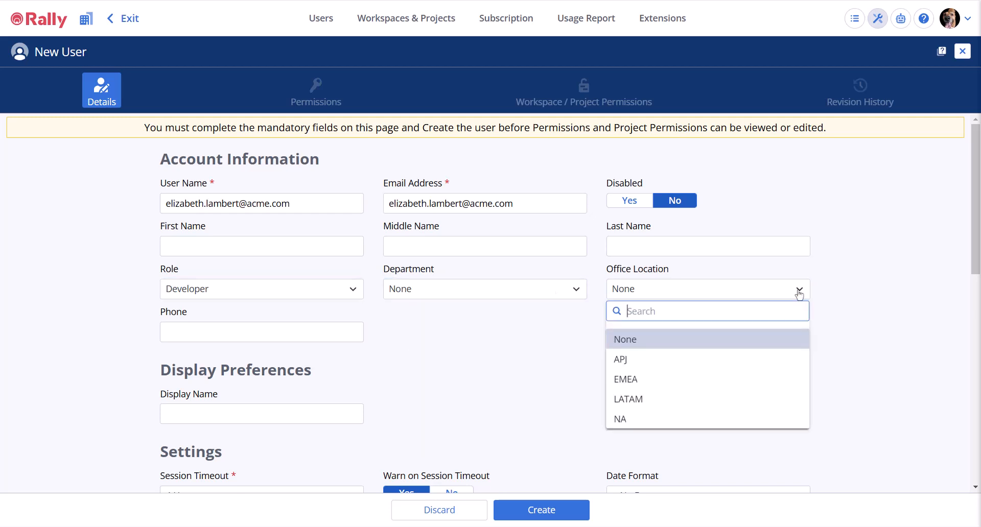
left_click(799, 295)
left_click(751, 360)
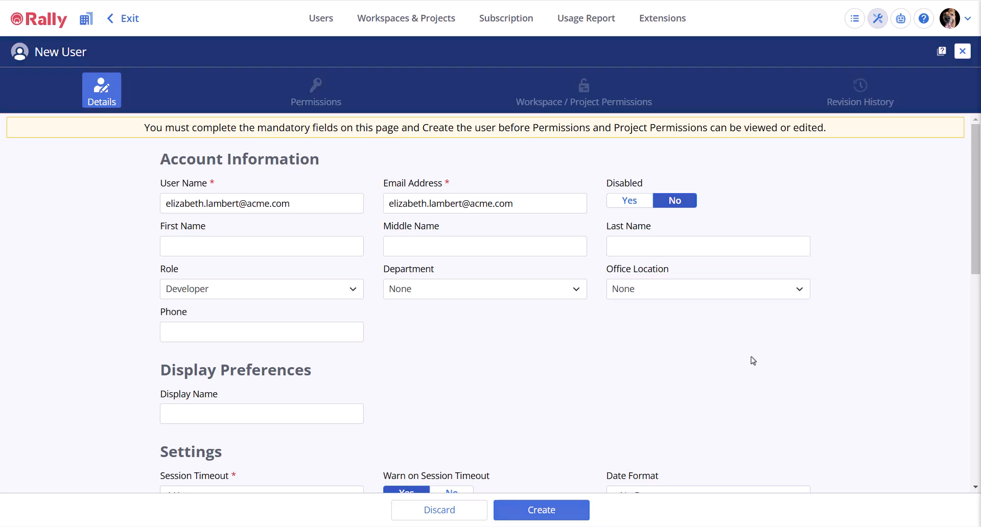
Review the remaining settings and custom attributes of the new user, leave them at their defaults, and create the user.
scroll(977, 287, "down", 5)
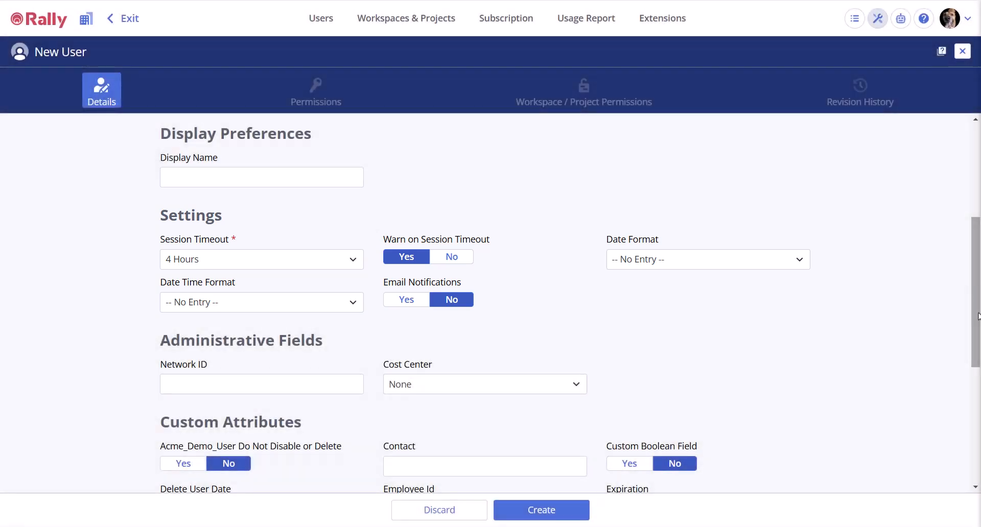
left_click_drag(978, 317, 980, 437)
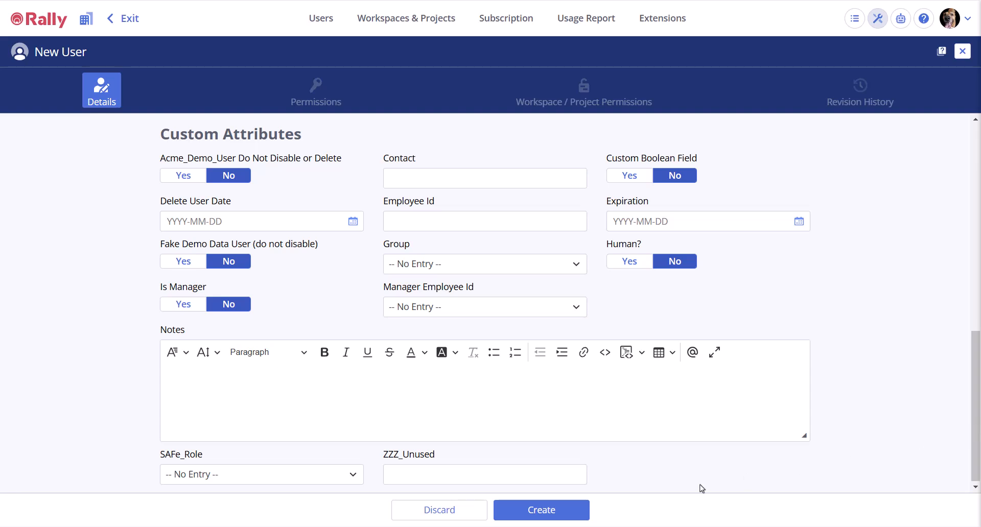
left_click(578, 514)
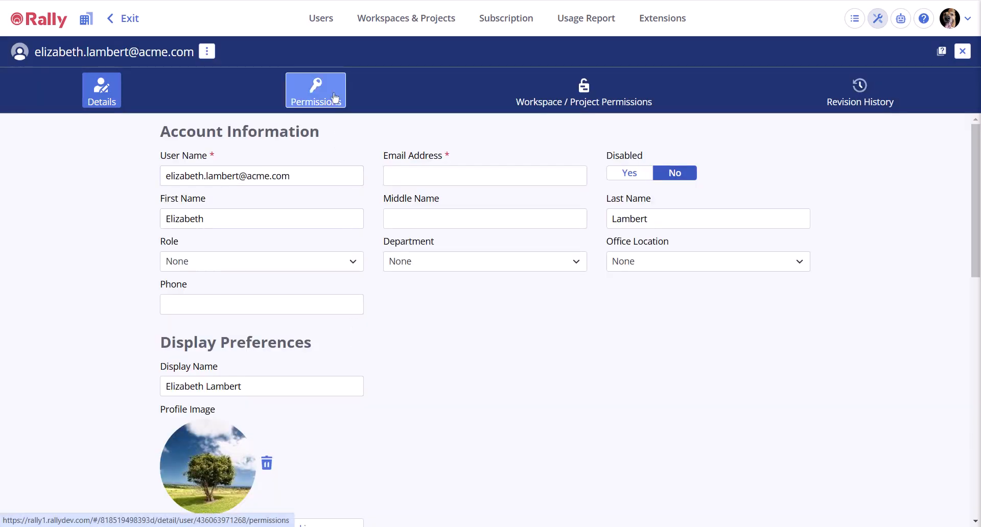
Set Subscription Admin to Yes in the open user's permissions and save the change.
left_click(334, 98)
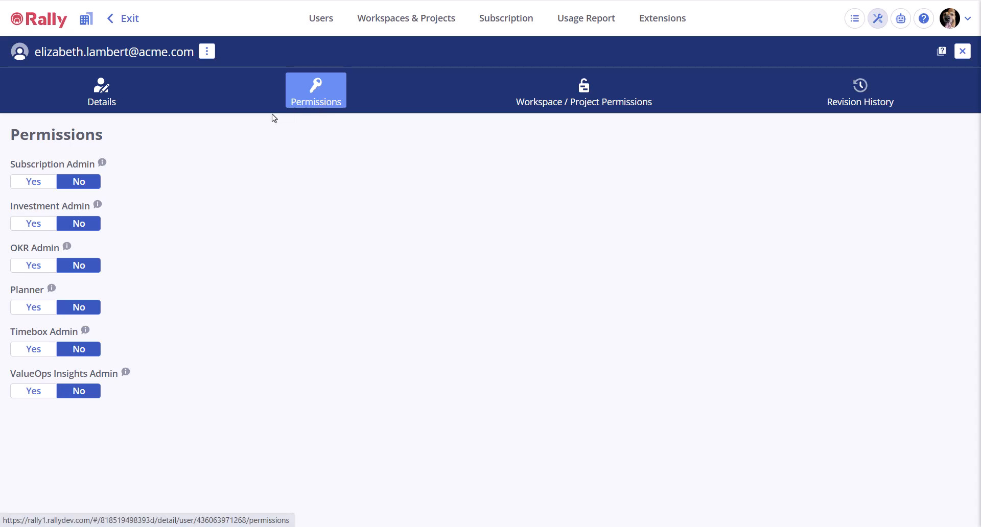
left_click(33, 182)
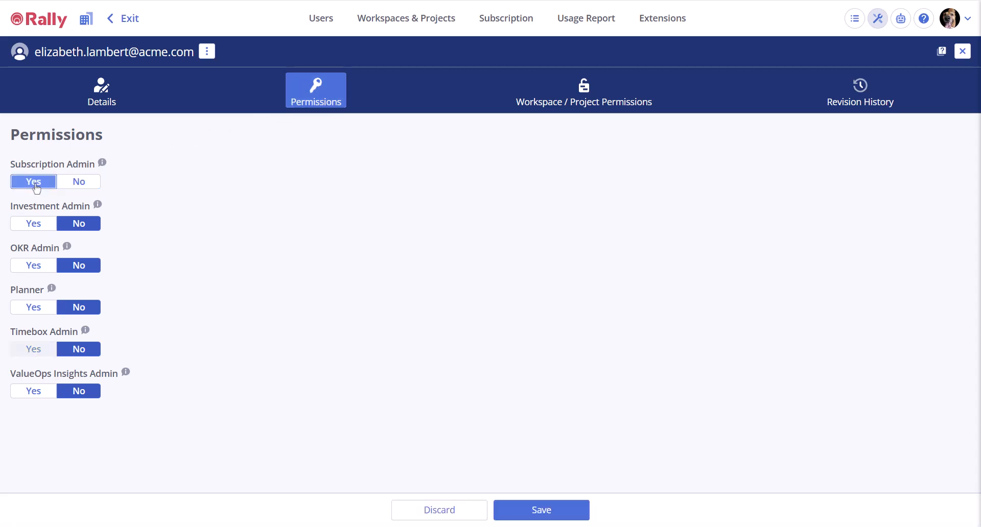
left_click(545, 513)
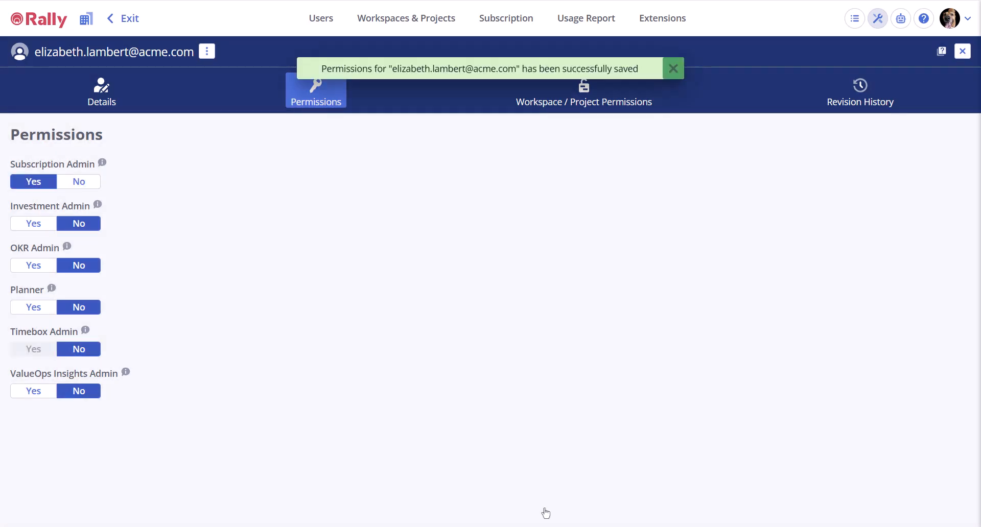
In the user's workspace and project permissions, change the second listed workspace to Workspace Admin, and set it back to User.
left_click(570, 104)
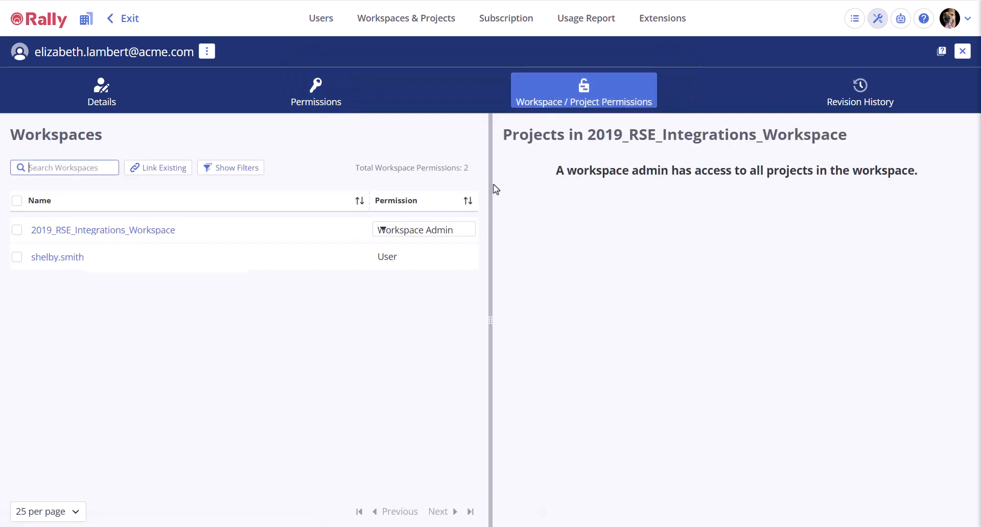
left_click(431, 262)
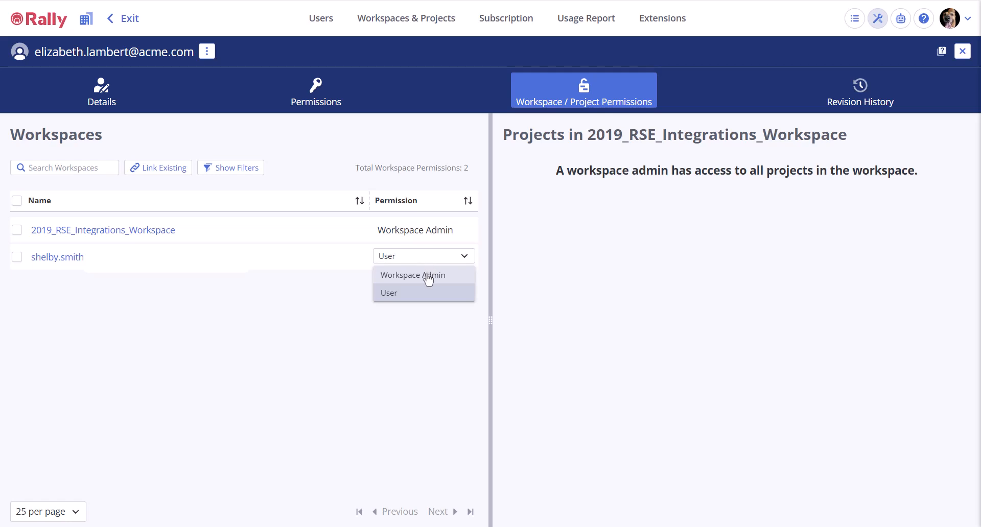
left_click(428, 276)
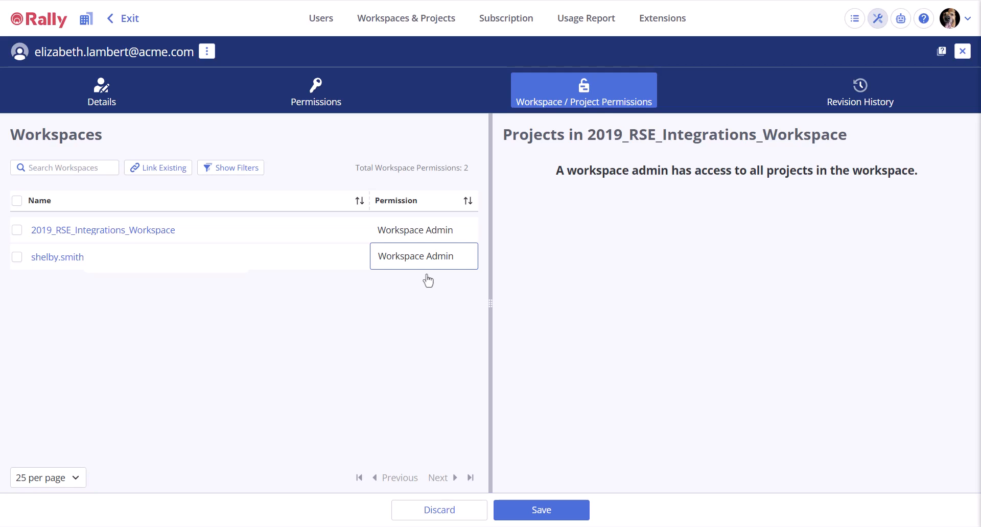
left_click(439, 263)
left_click(432, 292)
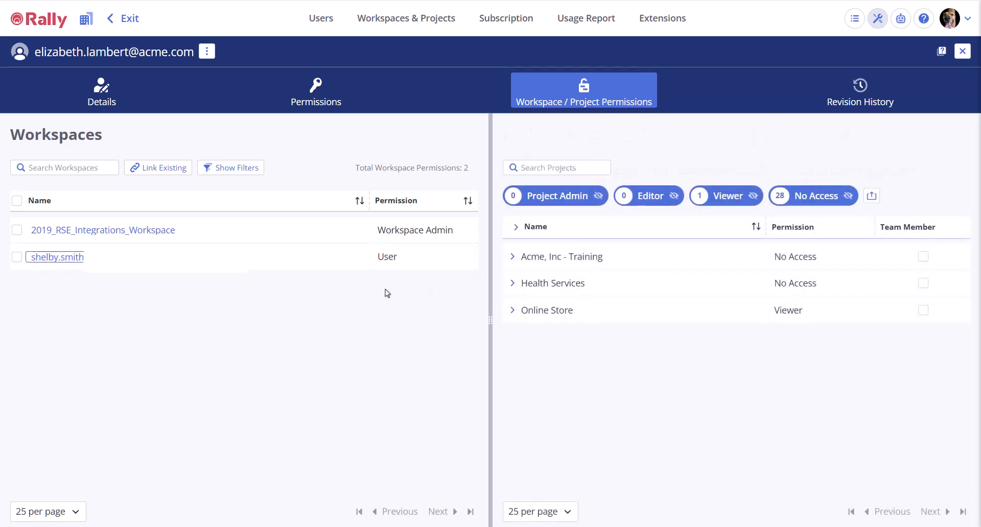
Give the user Editor permission on the Medical Records App project under Health Services.
left_click(511, 283)
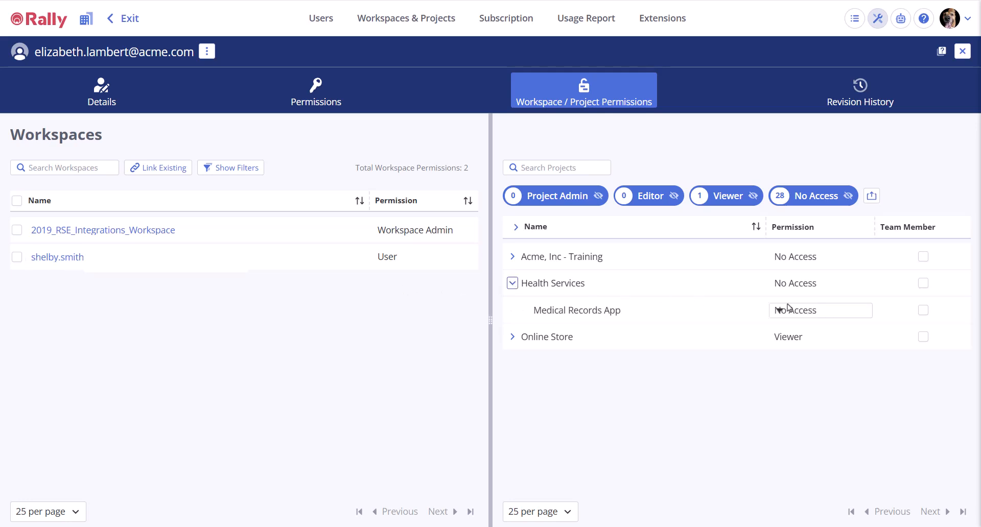
left_click(802, 311)
left_click(803, 348)
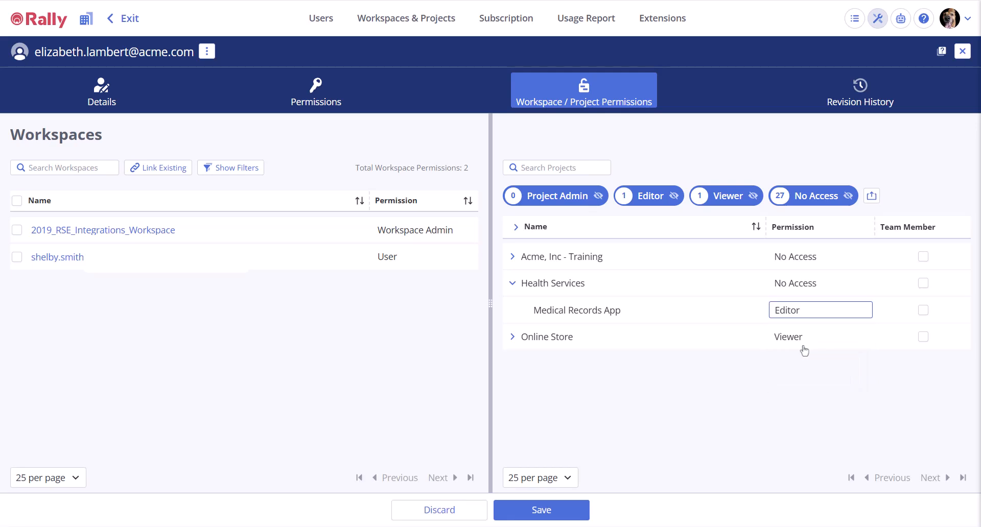
Within Online Store, set the user's permission to Project Admin for Consumer Site, Viewer for Fulfillment Team and Editor for Payment Team.
left_click(511, 338)
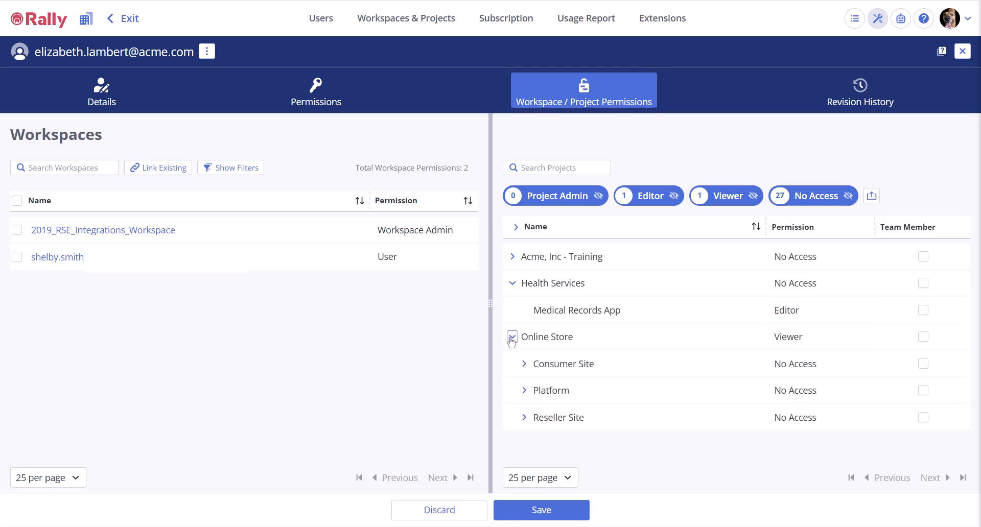
left_click(789, 366)
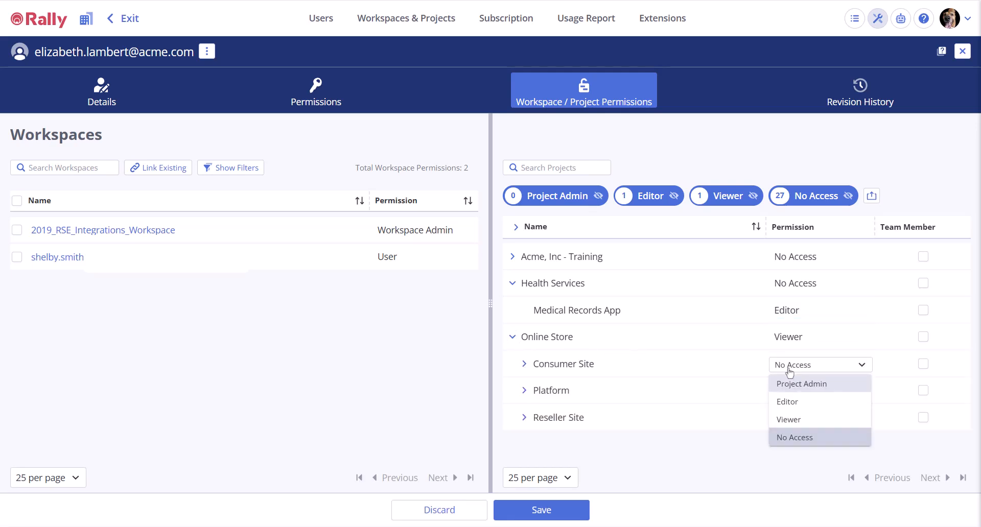
left_click(791, 385)
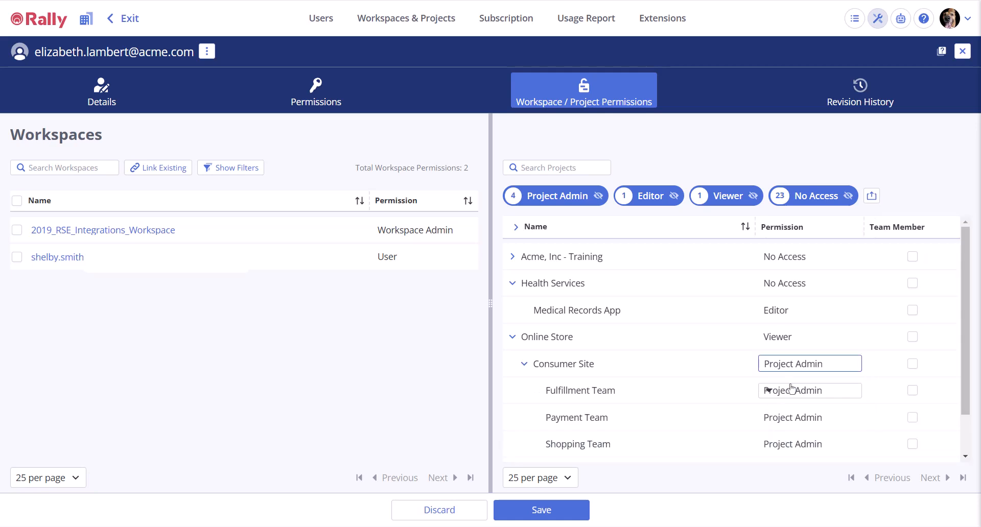
left_click(791, 390)
left_click(788, 424)
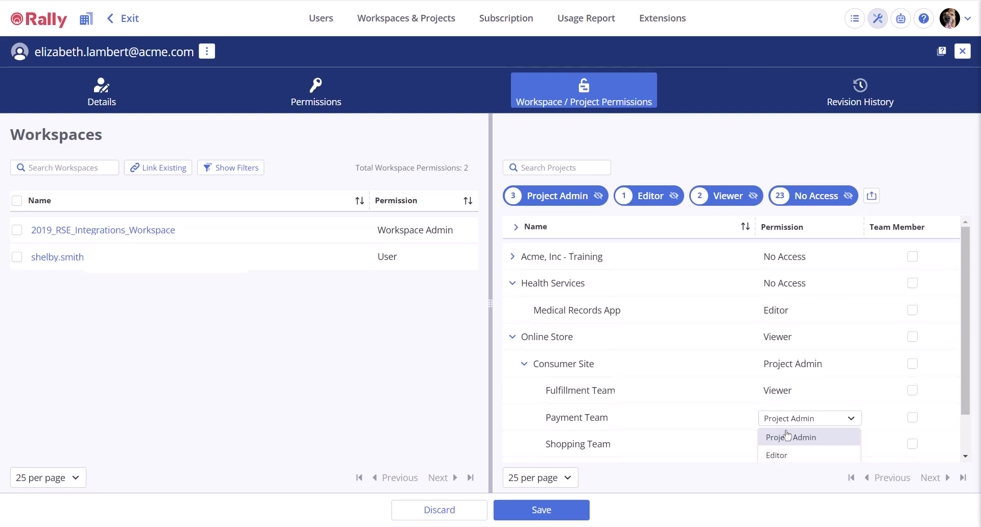
left_click(785, 451)
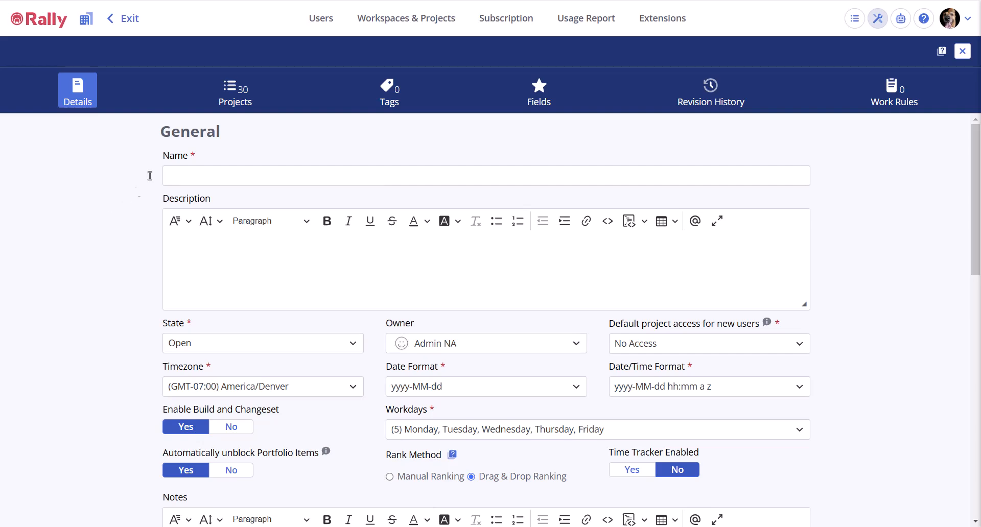
Open the Online Store project's user list from the workspace's projects and display the entry fields for adding a new user.
left_click(232, 101)
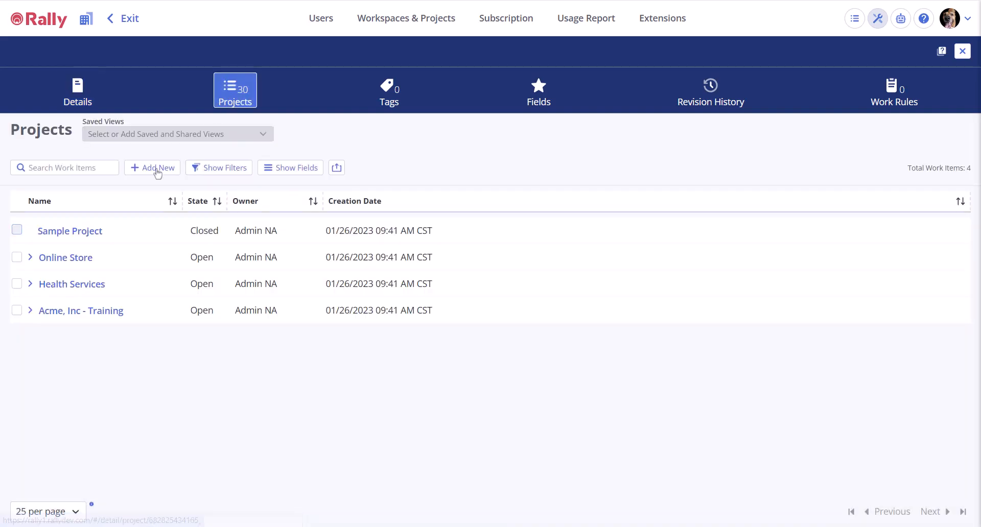
left_click(64, 259)
left_click(378, 101)
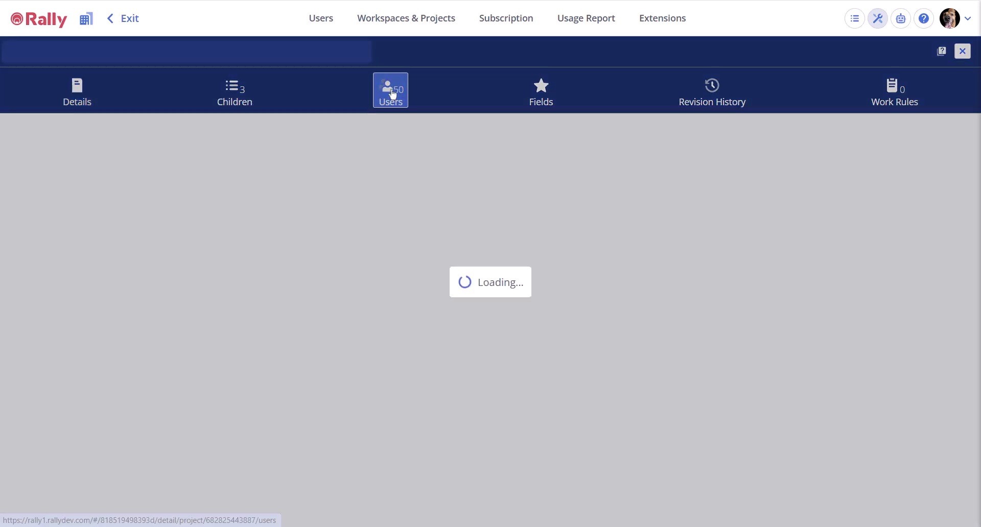
left_click(169, 133)
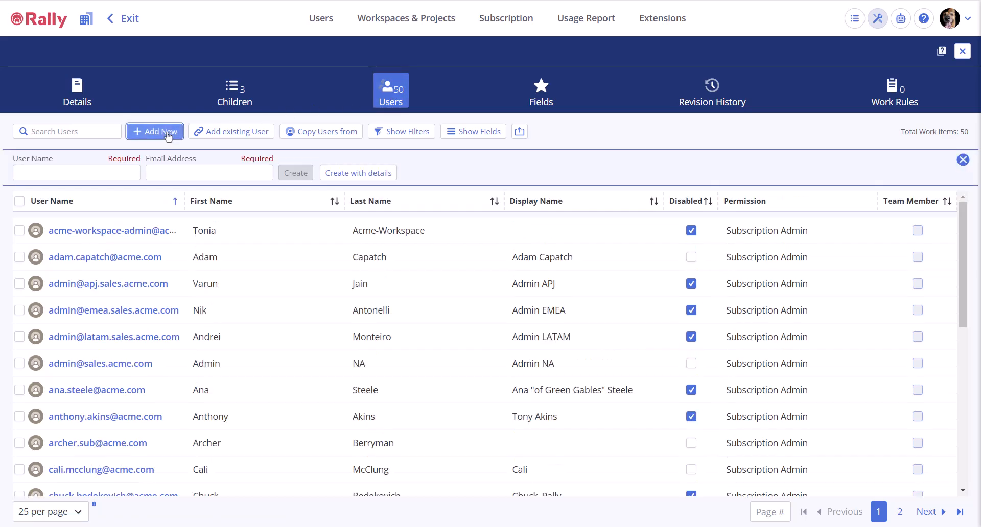
Examine the options for adding existing users and for copying users from another project, without adding anyone to Online Store.
left_click(215, 134)
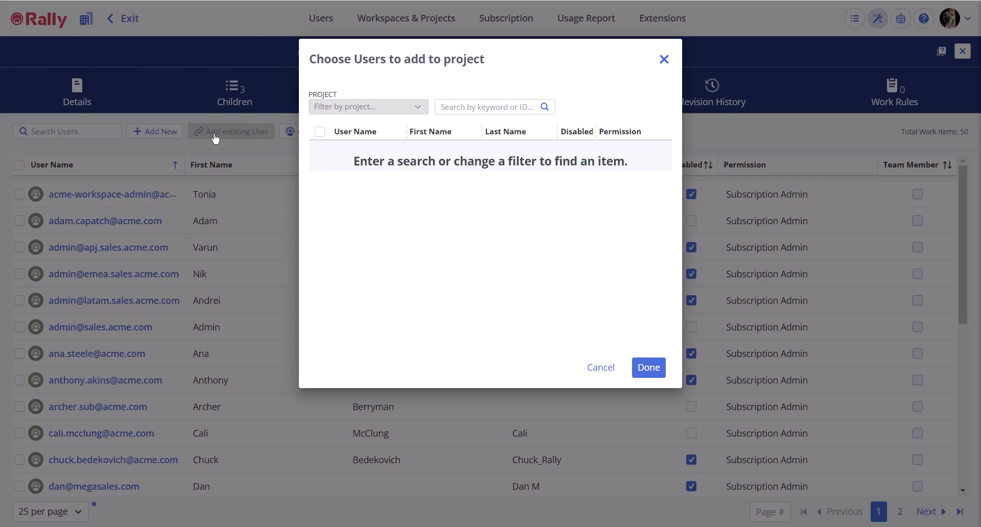
left_click(664, 60)
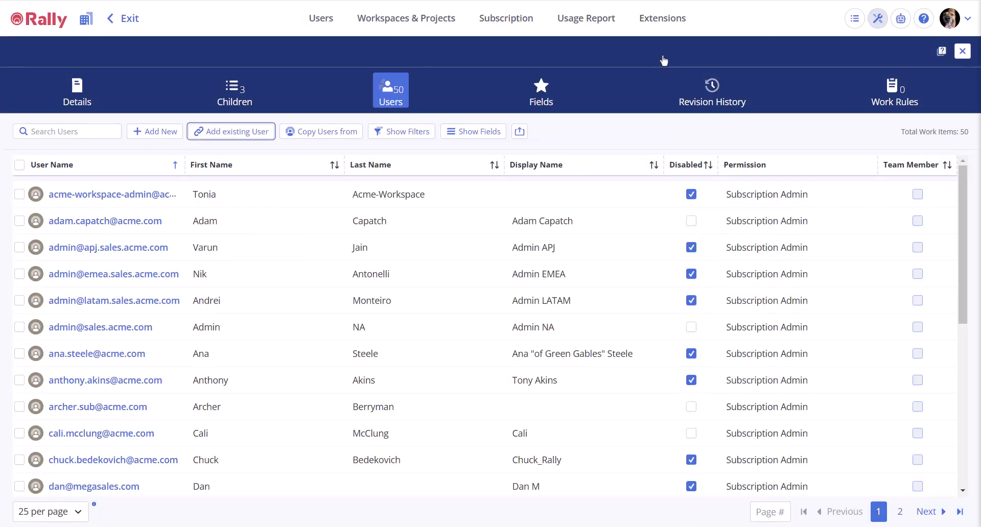
left_click(353, 137)
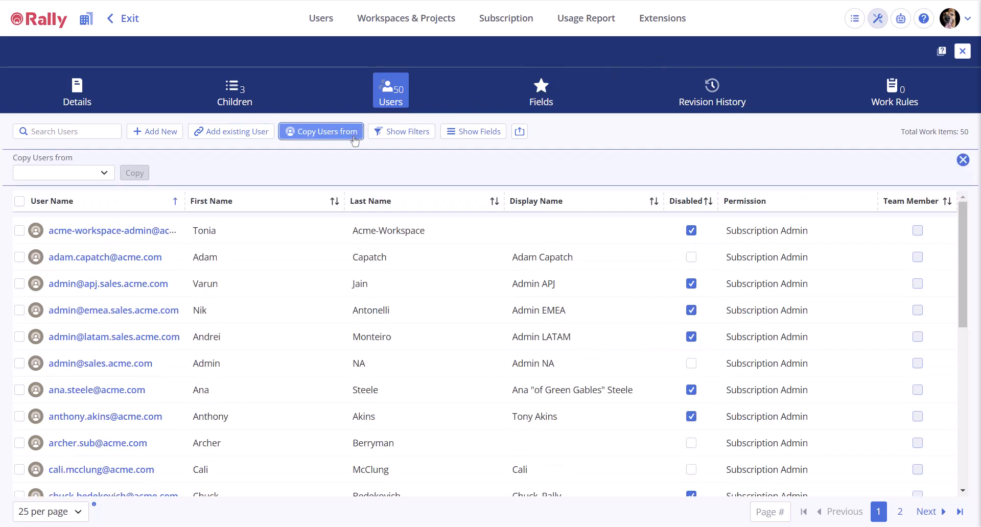
left_click(105, 175)
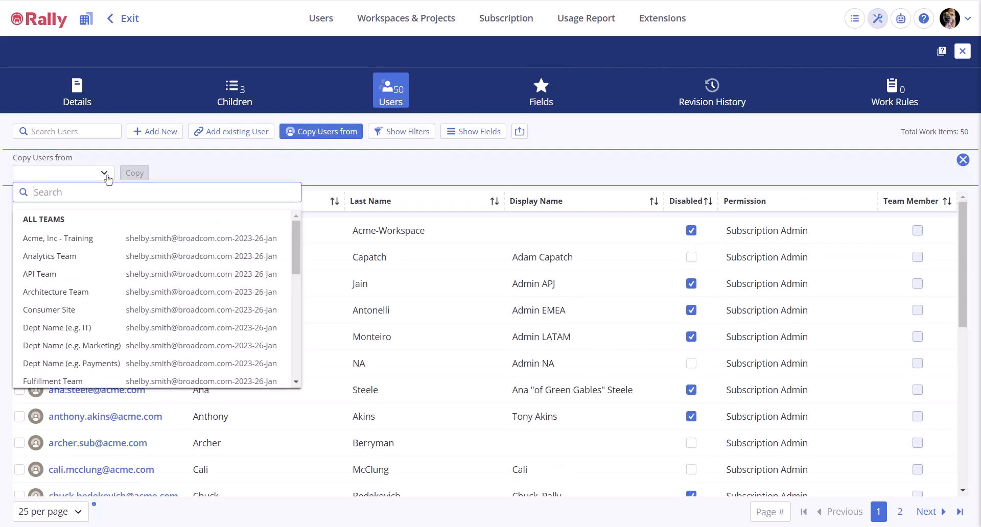
left_click(105, 176)
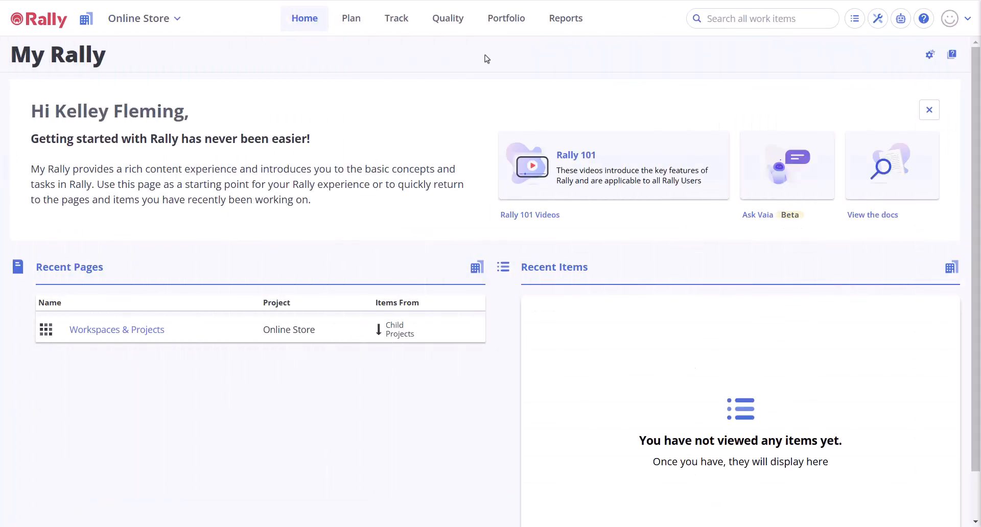
From the home page, open the Online Store project's settings through the project picker and view its users.
left_click(163, 22)
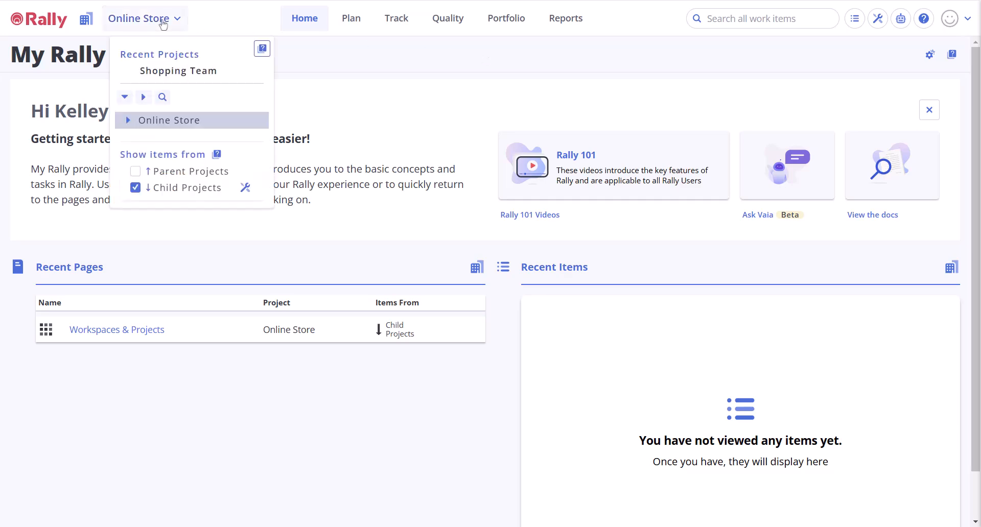
left_click(257, 123)
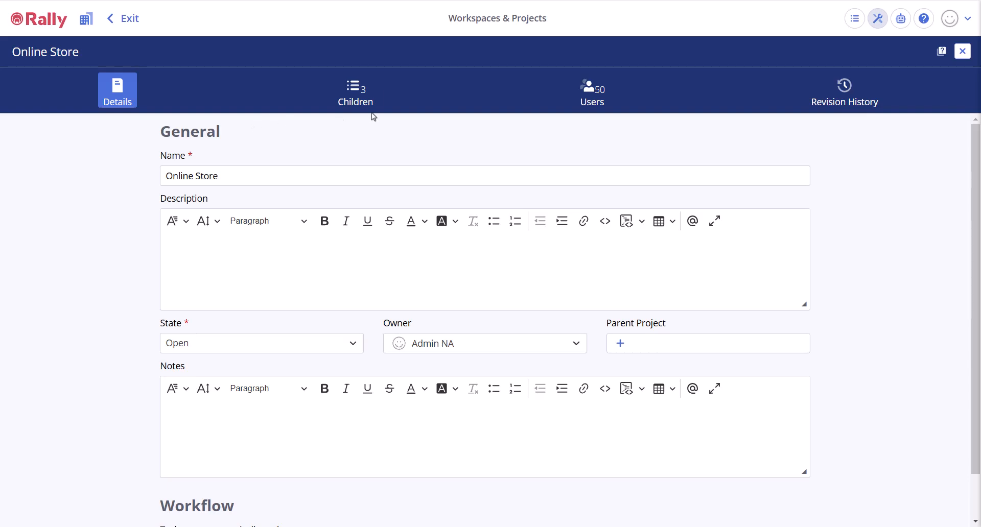
left_click(579, 101)
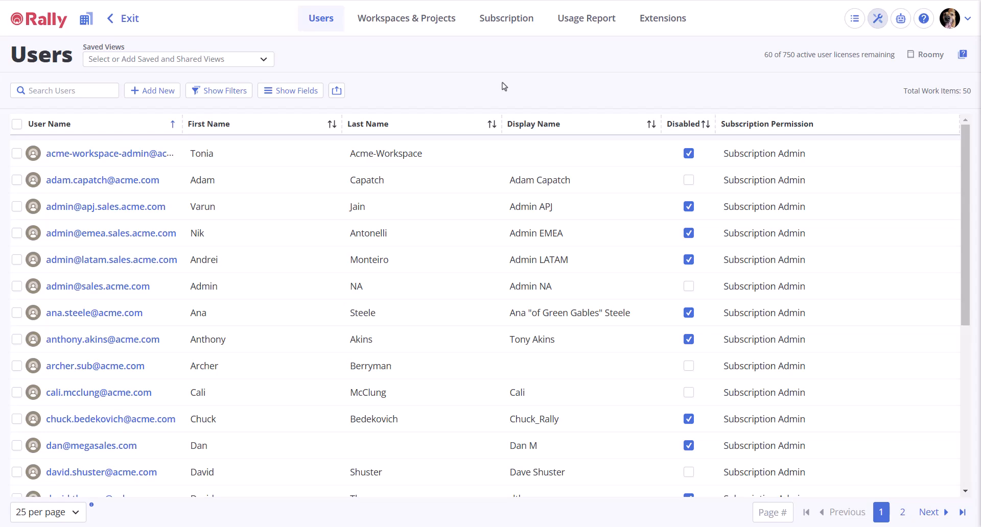
Search the user list by the user's first name, mark the matching account as Disabled, and re-enable it.
left_click(99, 88)
type("elizabeth")
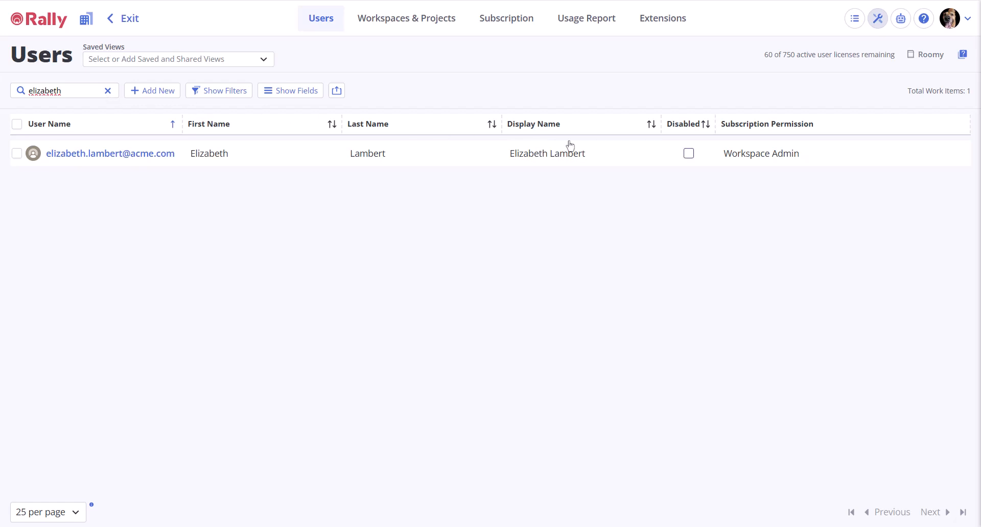
left_click(687, 153)
left_click(687, 153)
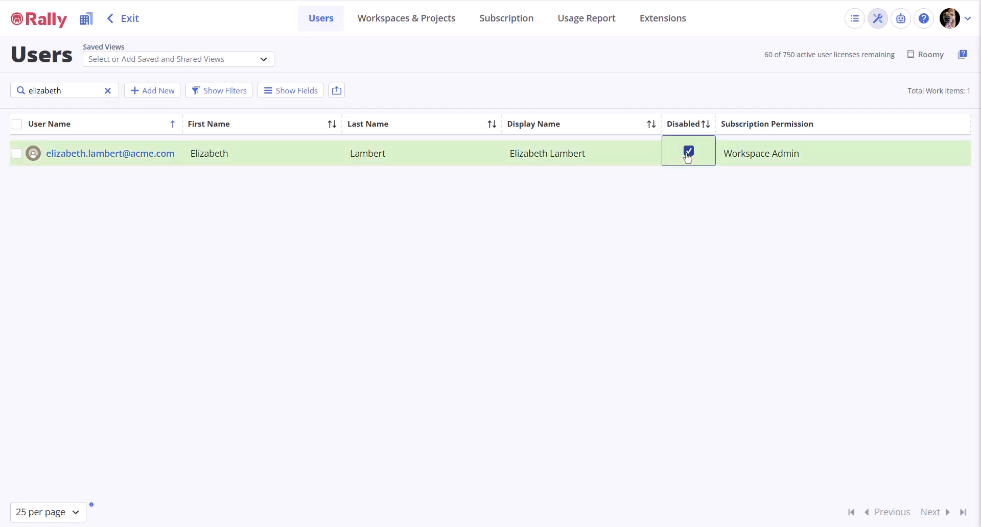
left_click(688, 154)
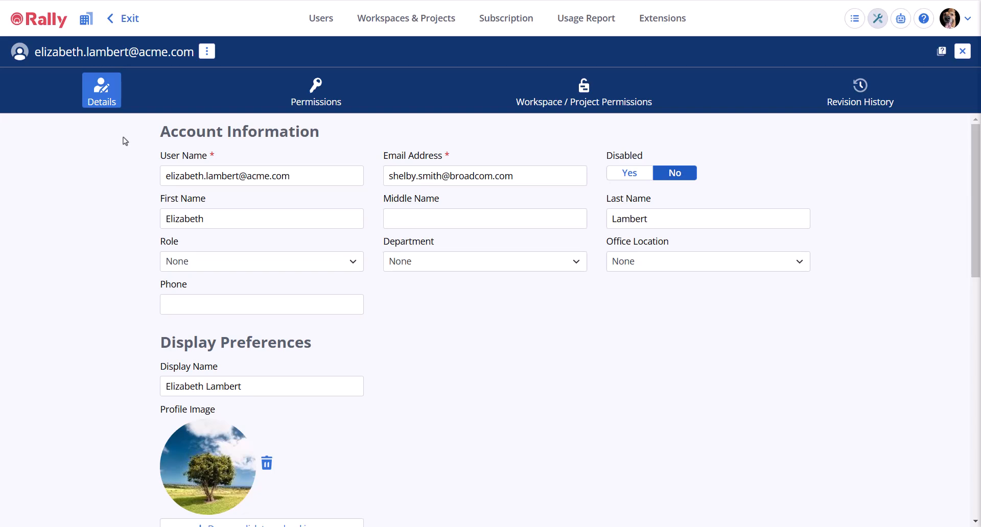
Delete the user account whose details are open.
left_click(207, 52)
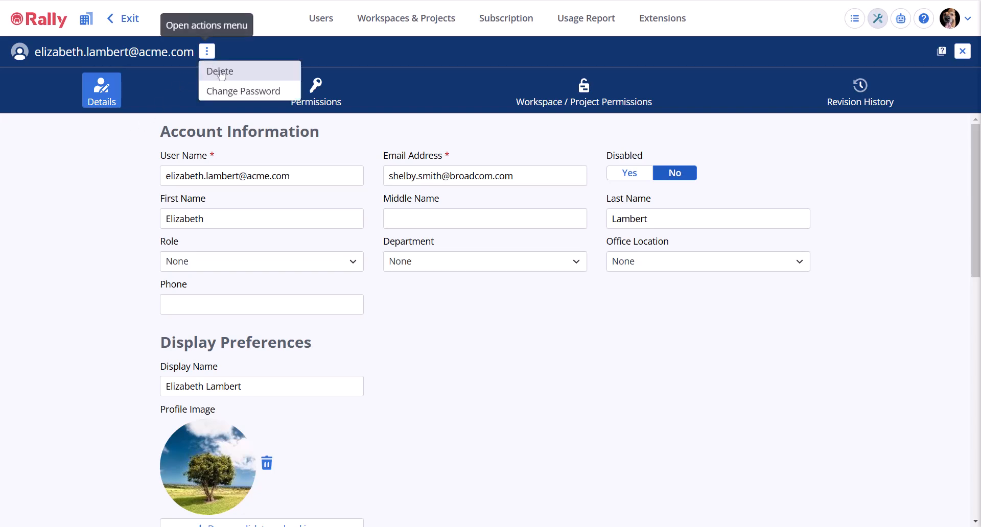
left_click(220, 72)
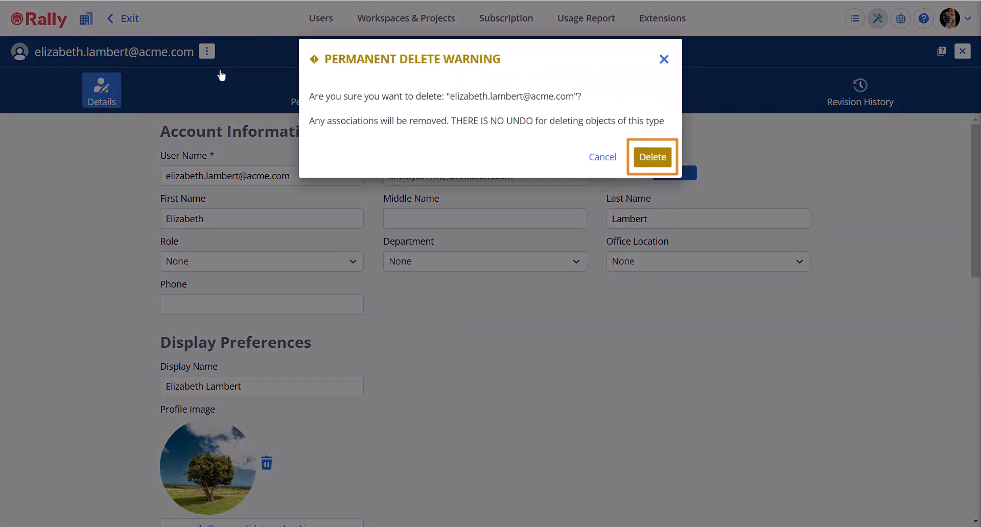